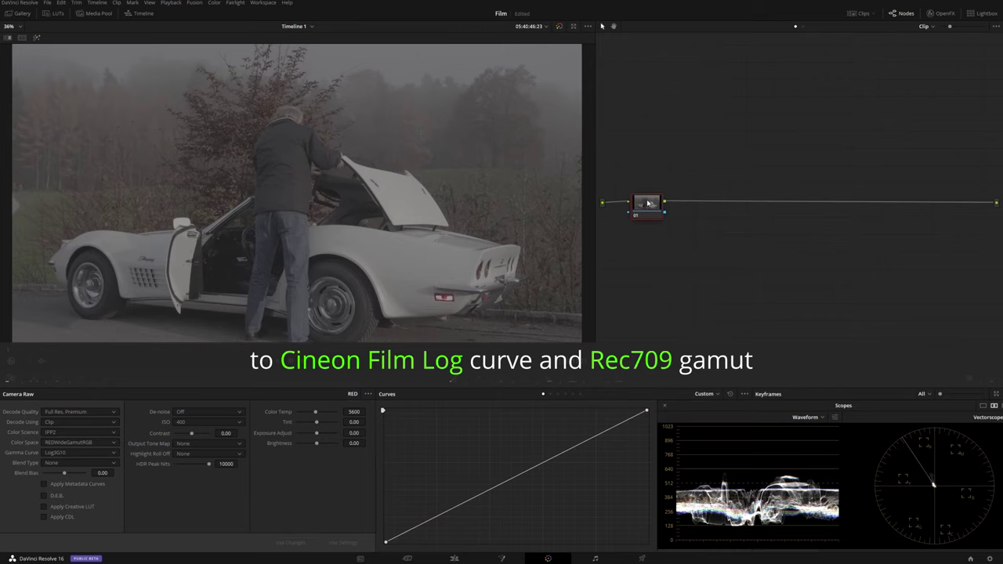
Label node 01 'To Cineon' and drop the Color Space Transform OpenFX onto it
right_click(647, 204)
click(680, 256)
text(To Cineon)
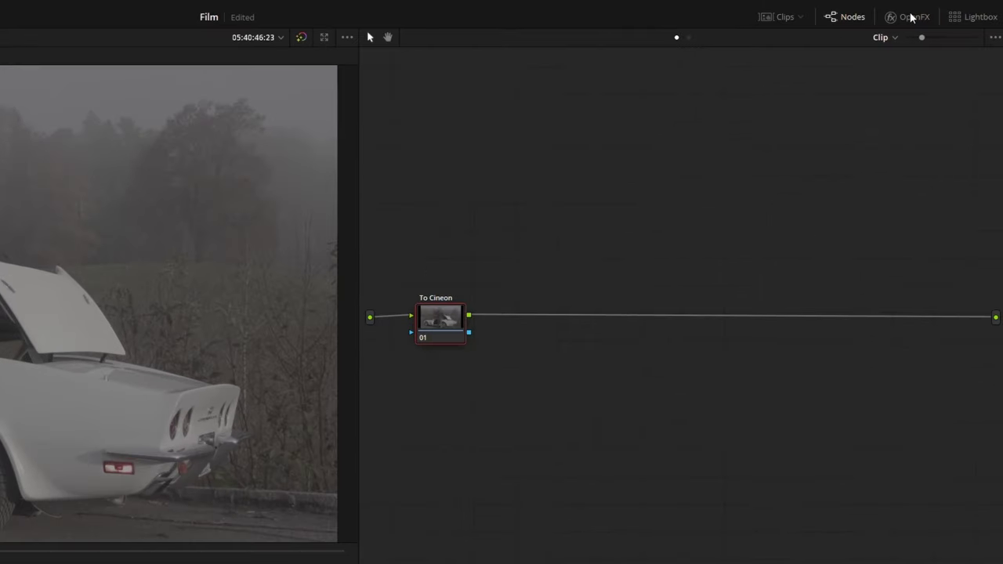
click(940, 13)
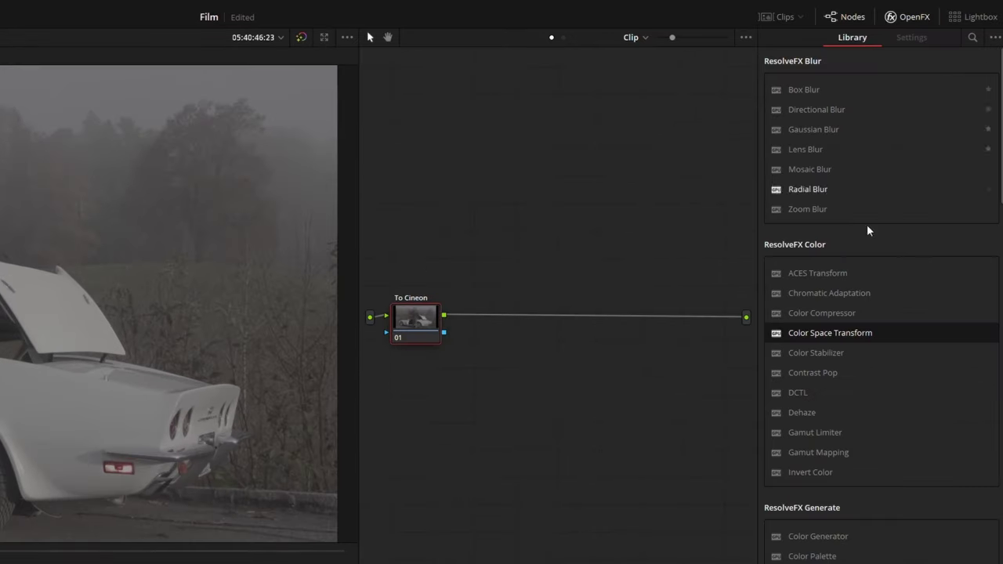
drag(840, 342, 403, 328)
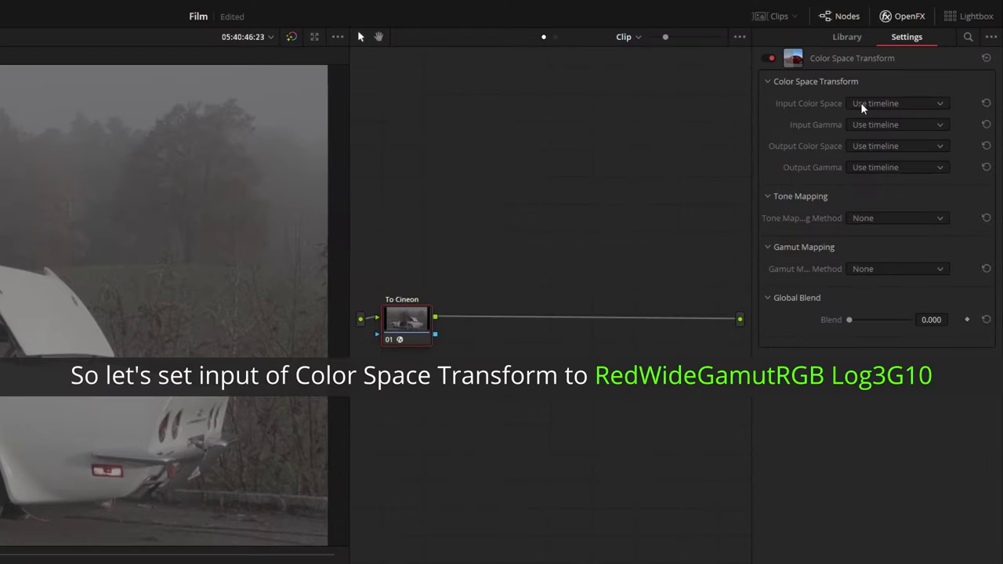
Set the transform's input to REDWideGamutRGB colour space and RED Log3G10 gamma
click(860, 103)
scroll(879, 196, down, 2)
scroll(879, 197, down, 3)
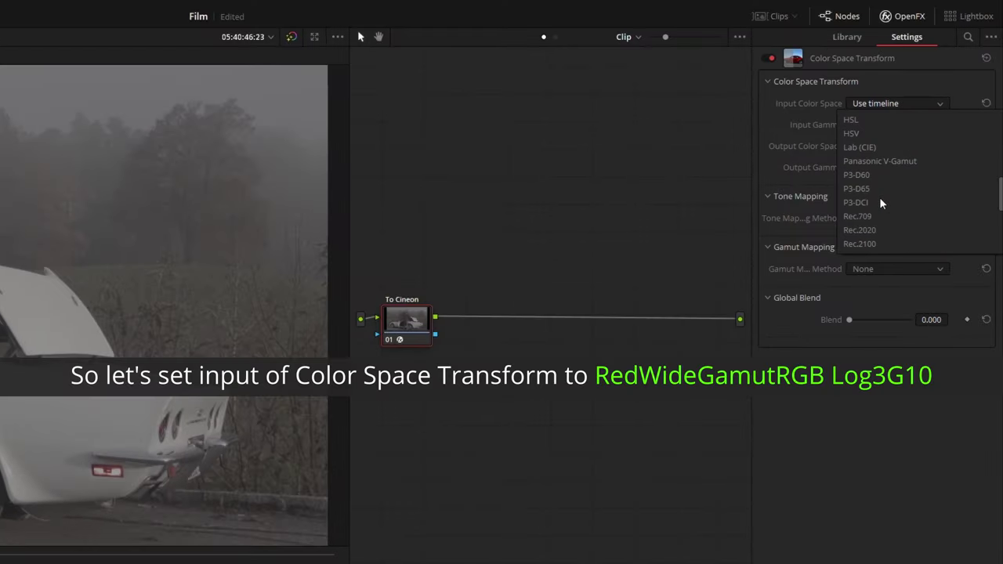
scroll(879, 197, down, 3)
click(878, 211)
click(881, 127)
scroll(879, 184, down, 3)
scroll(880, 206, down, 3)
scroll(880, 208, down, 1)
scroll(880, 206, down, 1)
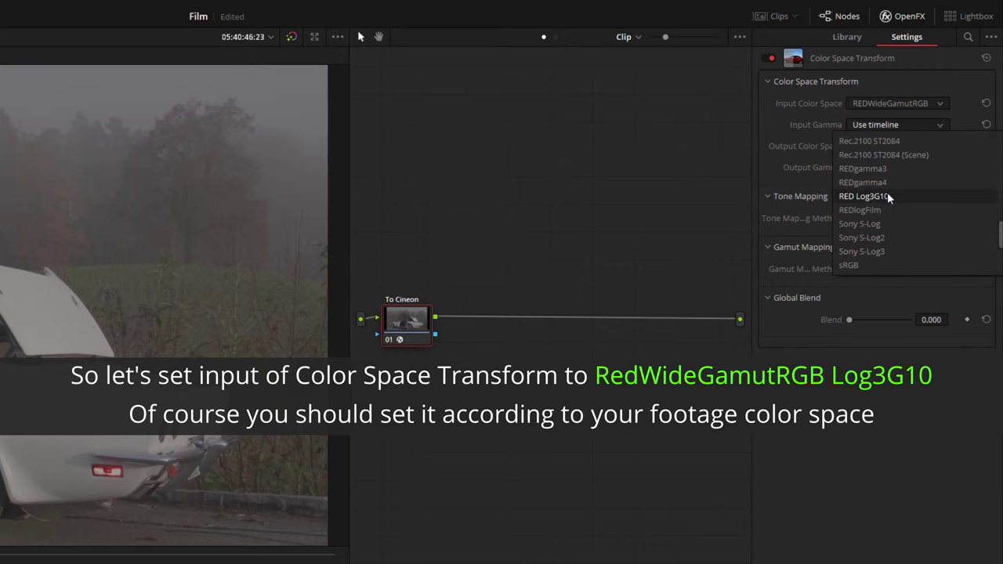
click(887, 192)
Set the output to Rec.709 / Cineon Film Log with Saturation Mapping gamut mapping
click(886, 147)
scroll(883, 216, down, 6)
scroll(886, 220, down, 3)
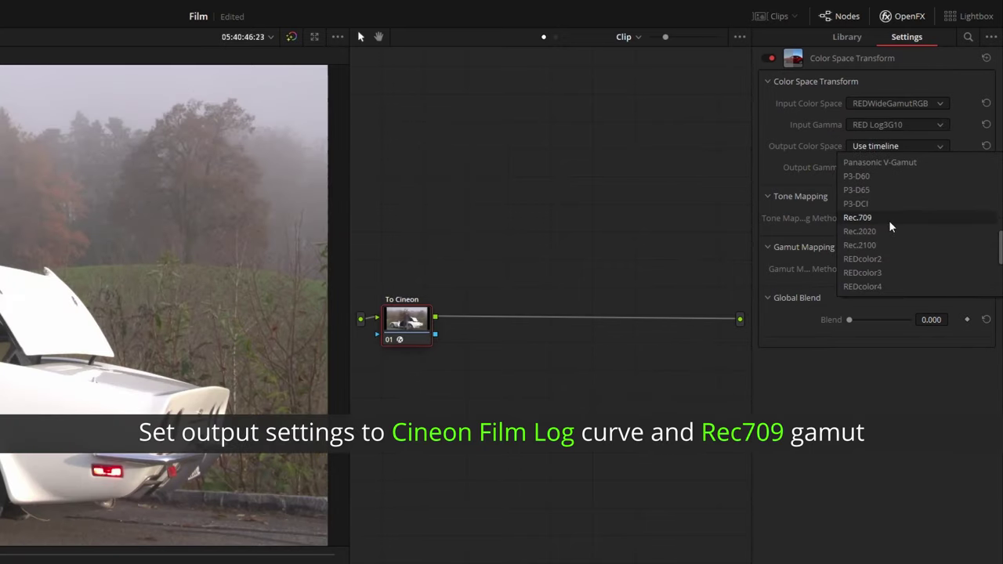
click(889, 223)
click(885, 168)
scroll(889, 252, down, 3)
click(886, 253)
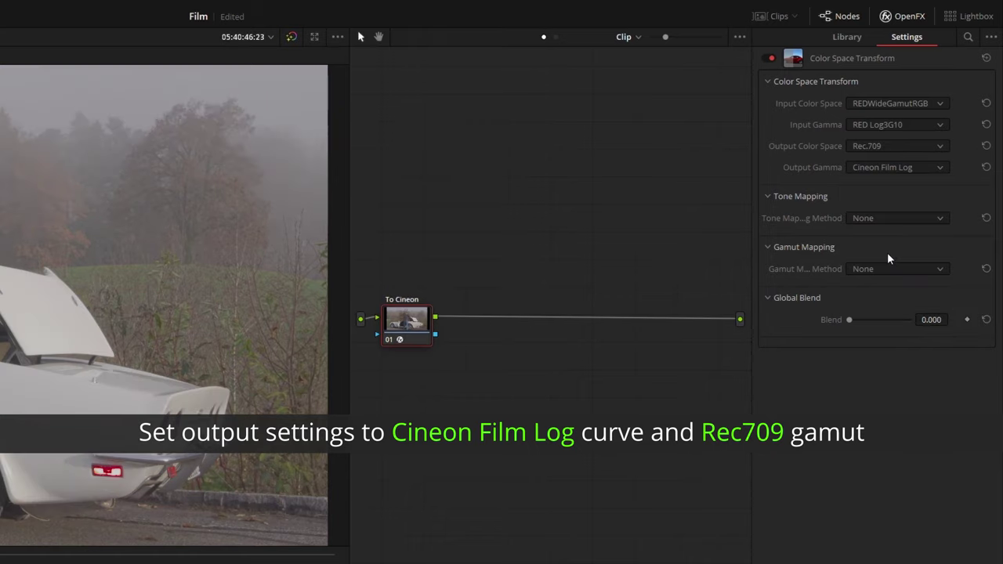
click(886, 270)
click(890, 300)
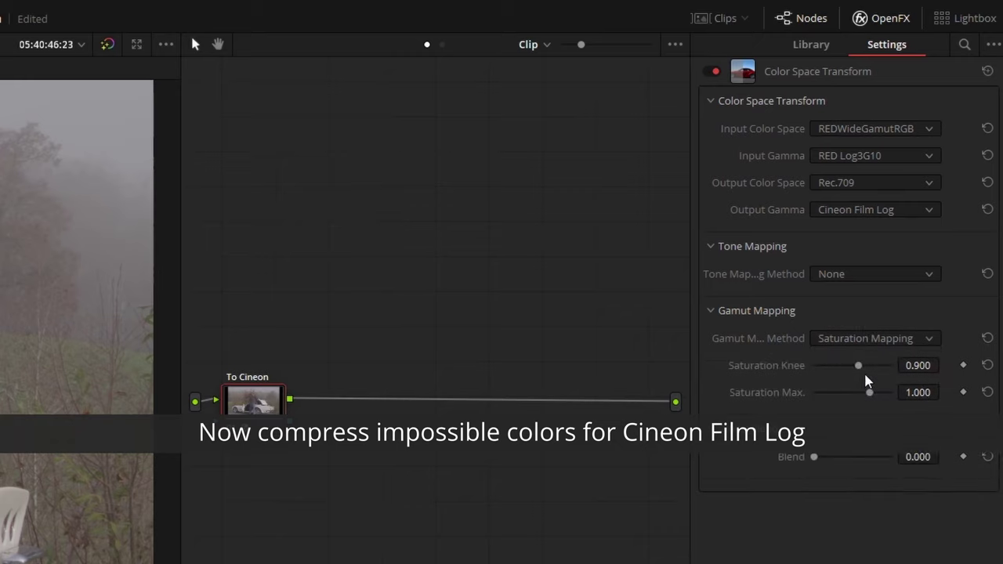
click(874, 16)
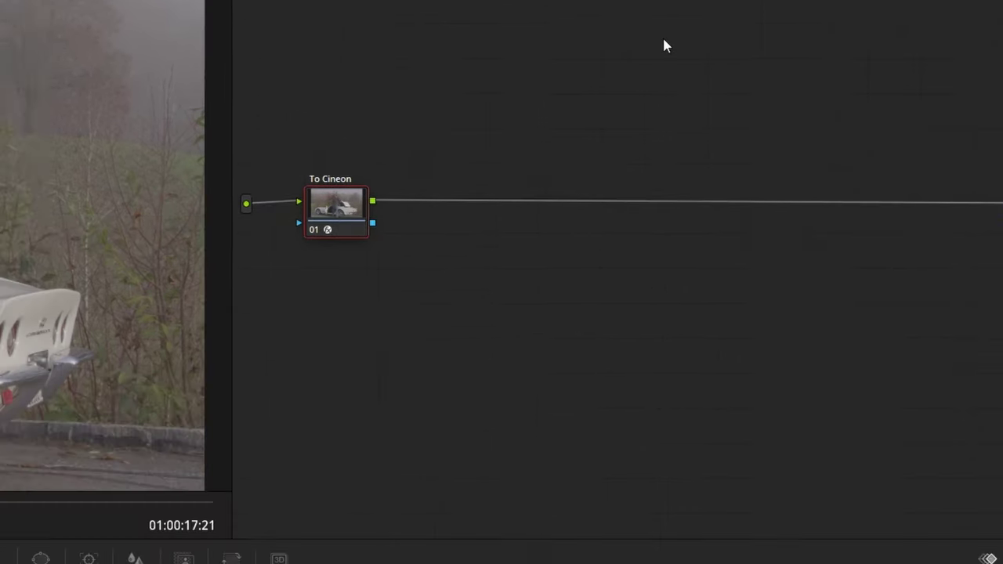
Add two serial nodes after To Cineon labelled 'Printer Lights' and 'Print Film'
key(alt+s)
right_click(465, 105)
click(486, 126)
text(Printer Lights)
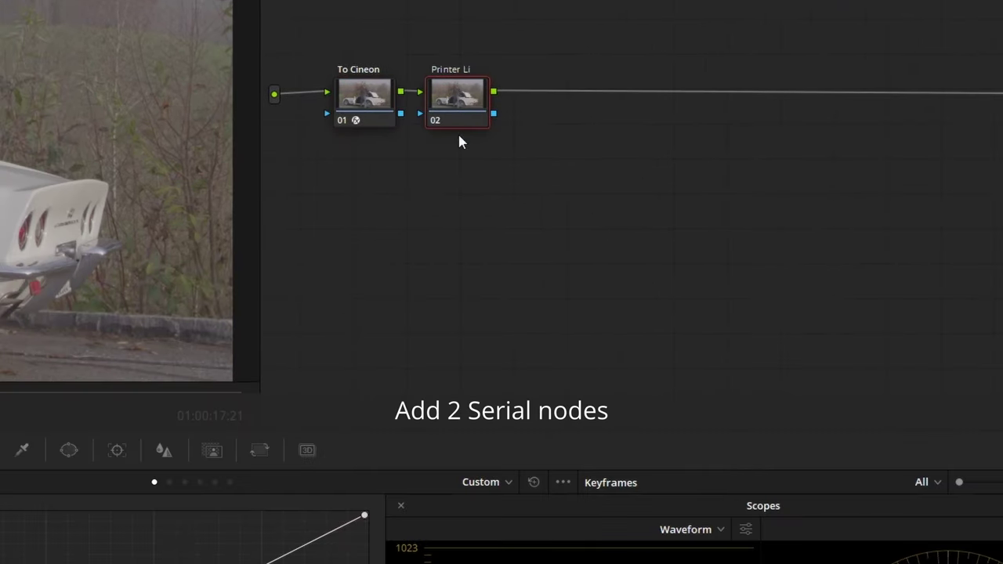
key(Return)
key(alt+s)
right_click(548, 105)
click(568, 139)
text(Print Film)
key(Return)
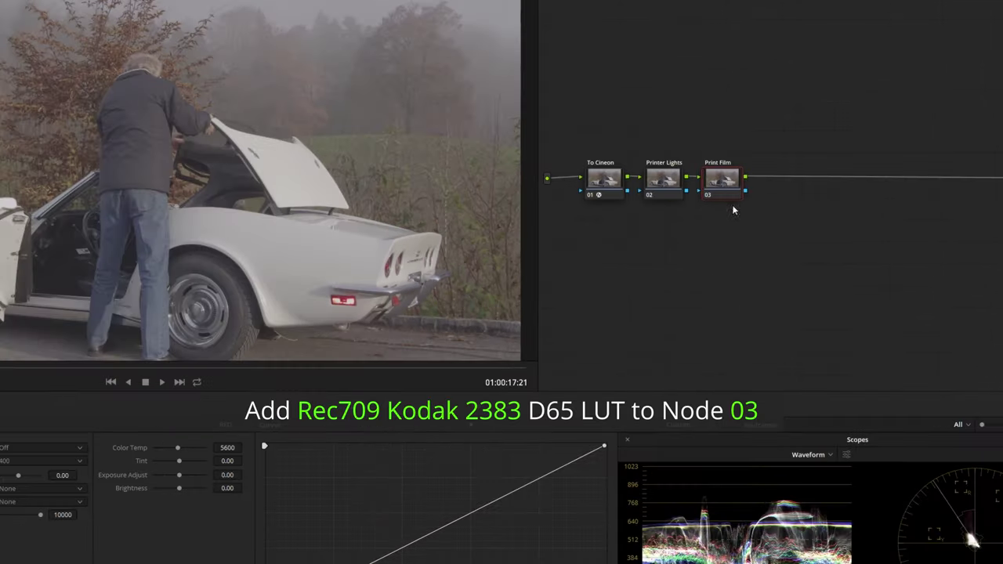
Apply the Film Looks 3D LUT Rec709 Kodak 2383 D65 to the Print Film node
right_click(728, 180)
mouse_move(812, 293)
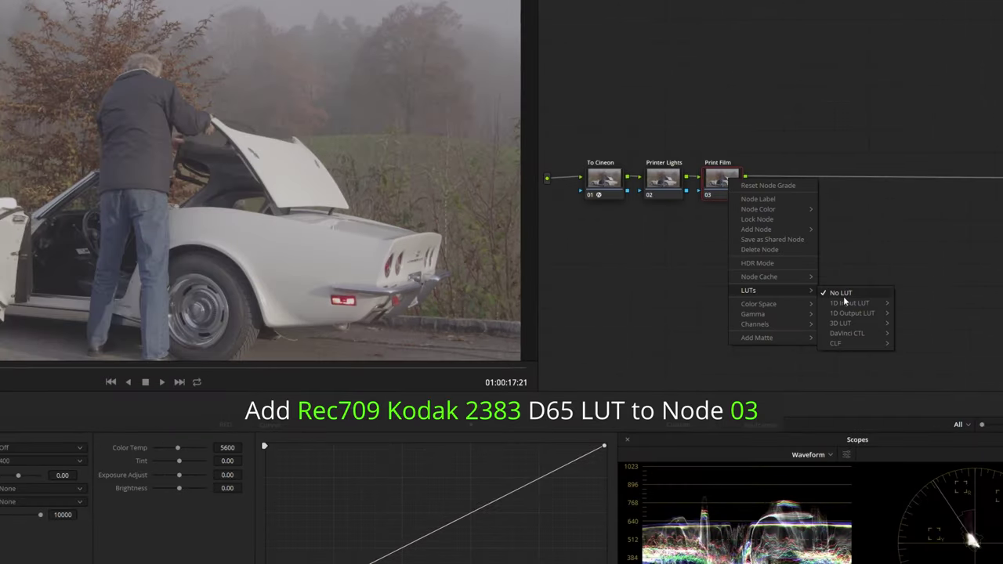
mouse_move(840, 323)
mouse_move(922, 416)
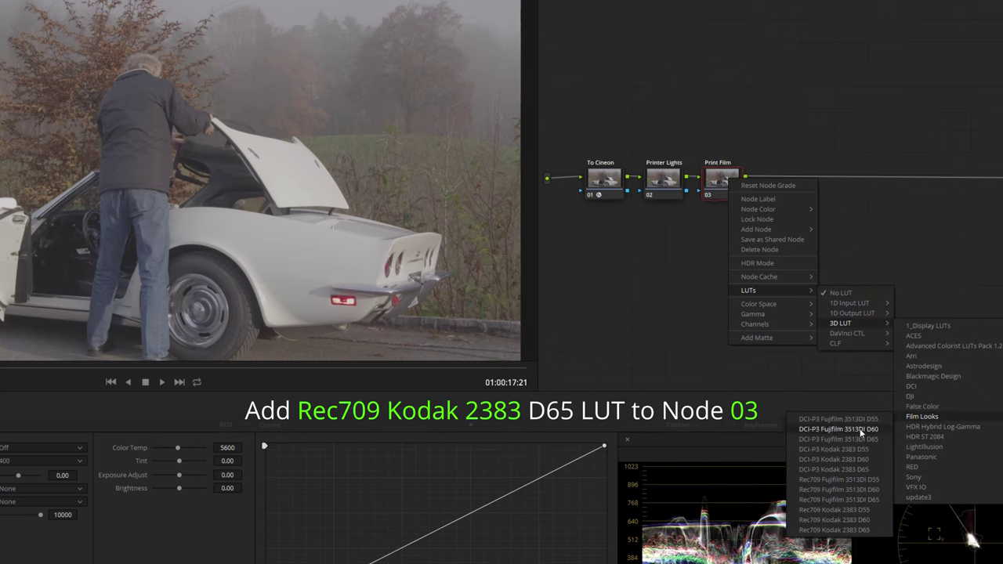
click(873, 530)
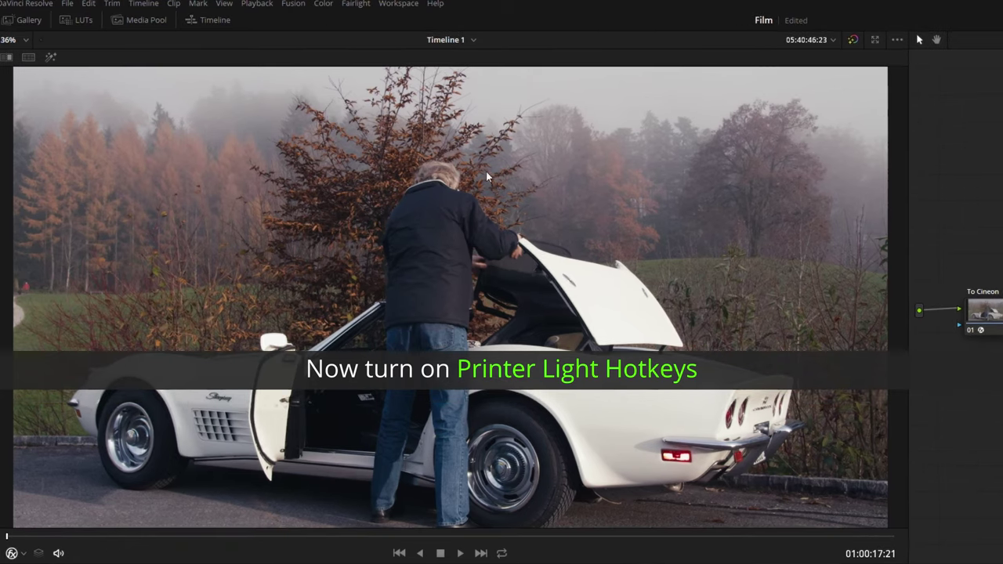
Enable Printer Light Hotkeys and show the Color Wheels offset controls
click(214, 2)
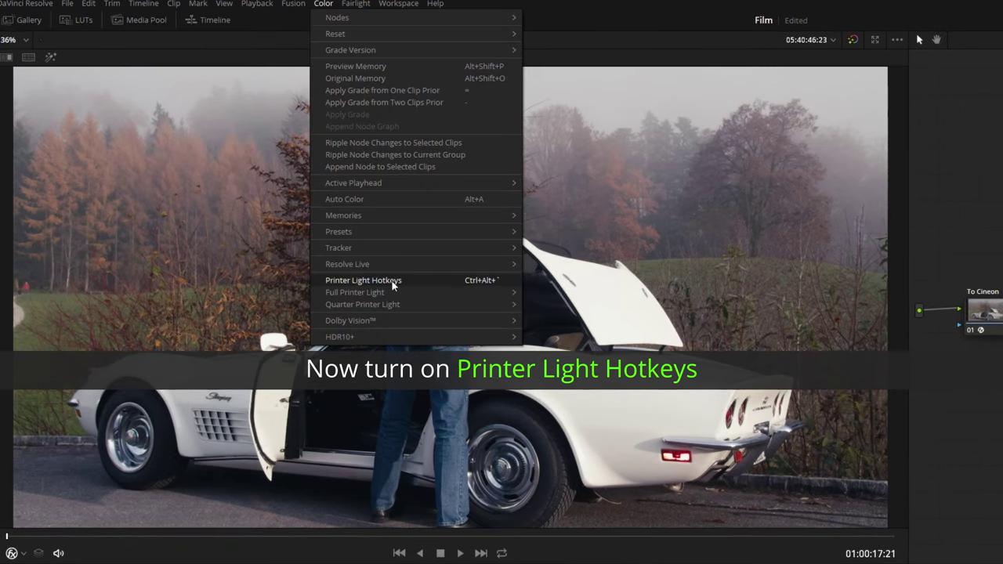
click(392, 285)
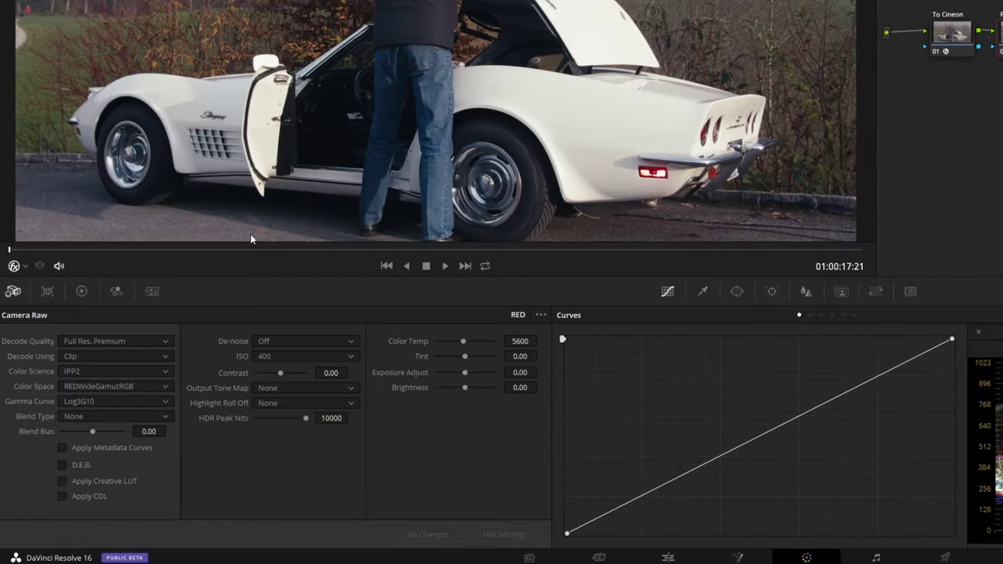
click(84, 291)
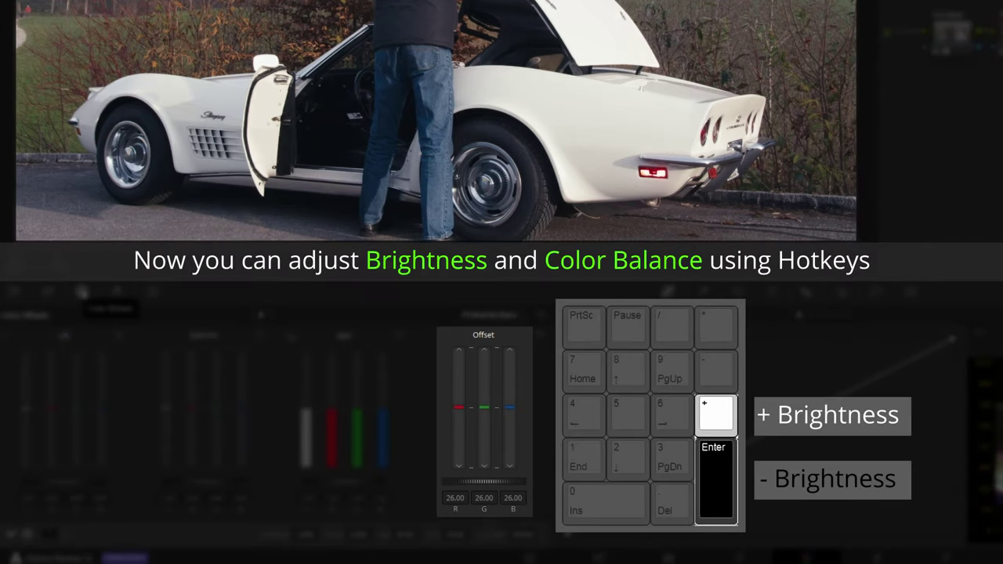
Test printer-light brightness and red, green, blue shifts, returning each offset to neutral
key(KP_Add)
key(KP_Enter)
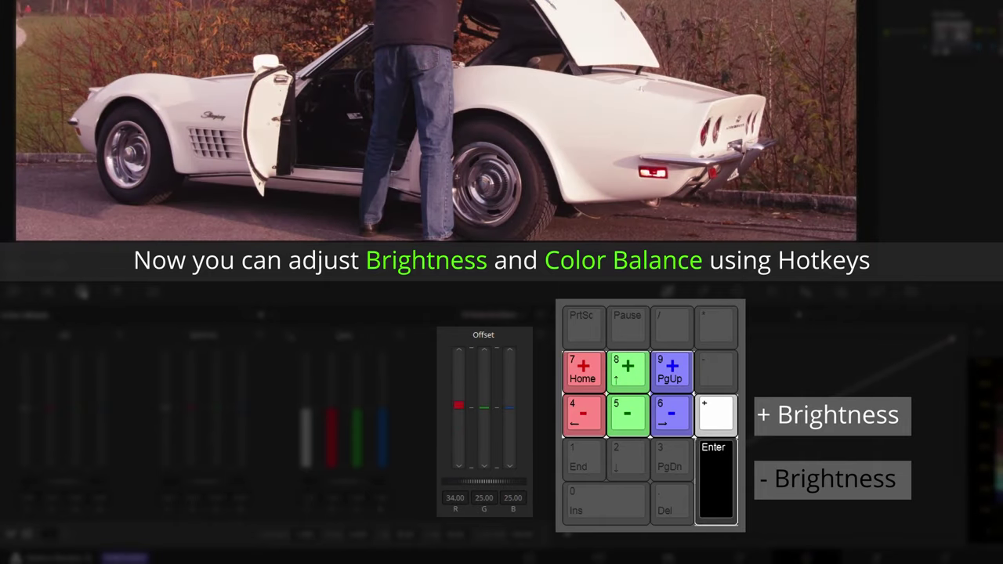
key(KP_4)
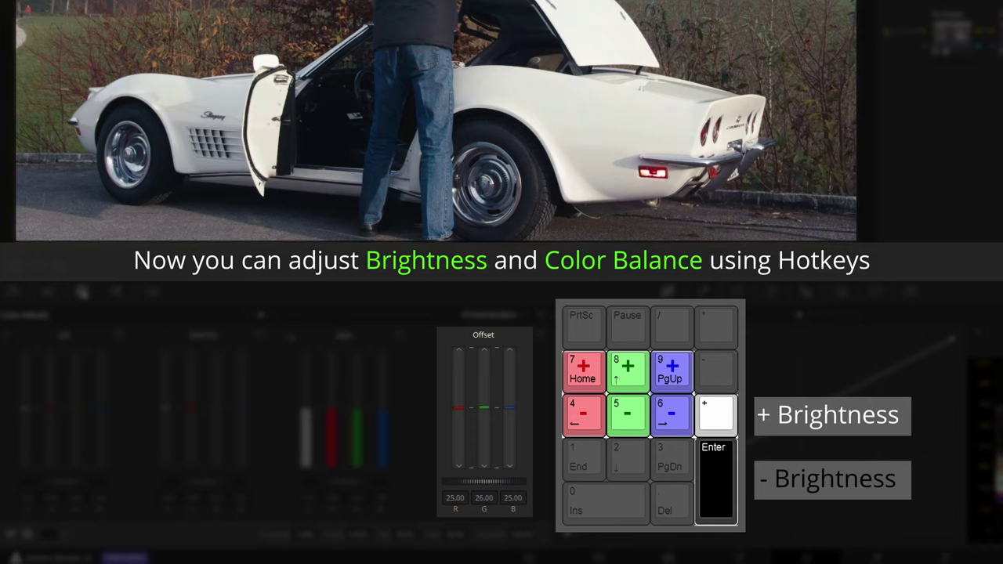
key(KP_8)
key(KP_5)
key(KP_5)
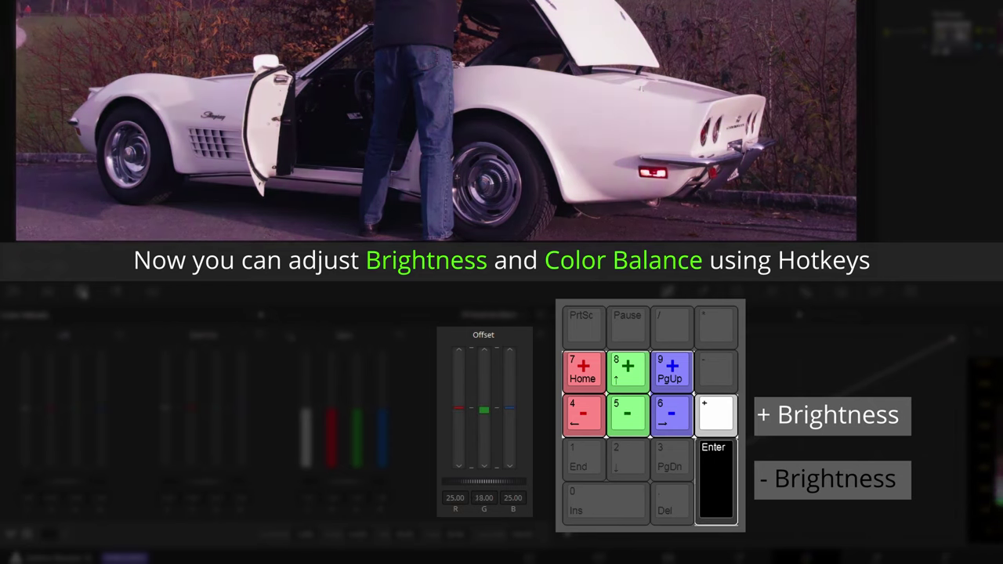
key(KP_8)
key(KP_6)
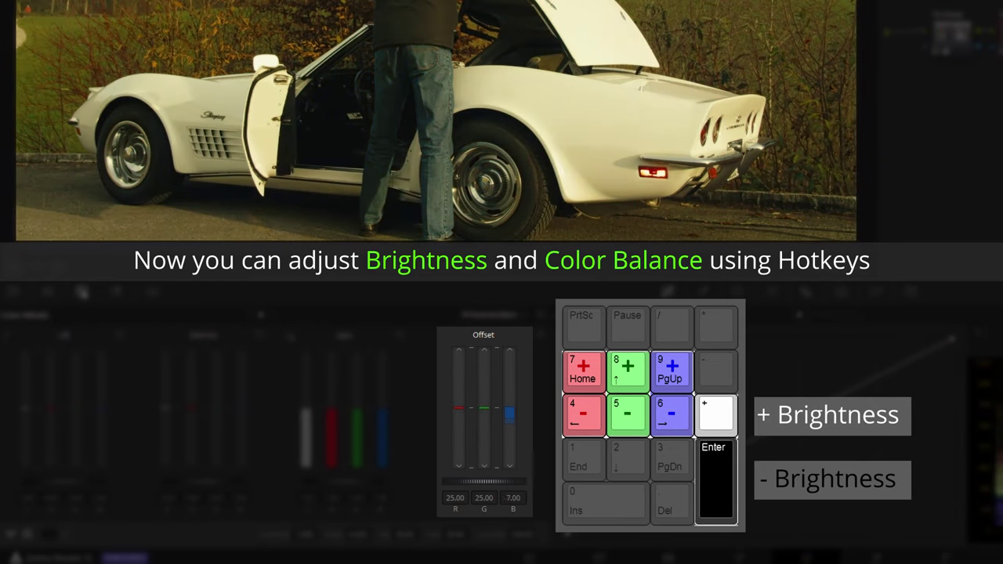
key(KP_9)
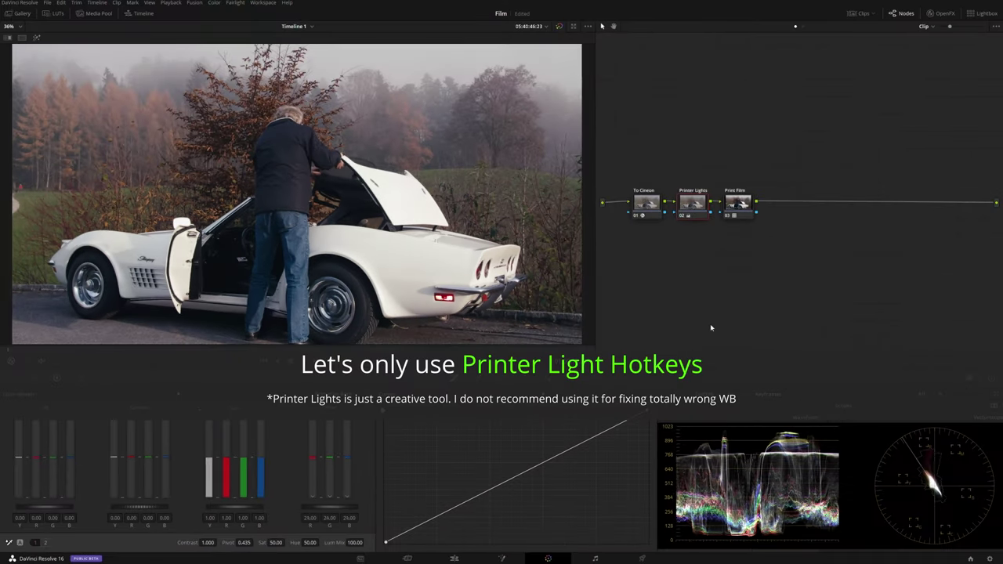
Darken and warm the image to offsets around 24/25/21, then append serial nodes after Print Film
key(KP_6)
key(KP_4)
key(KP_5)
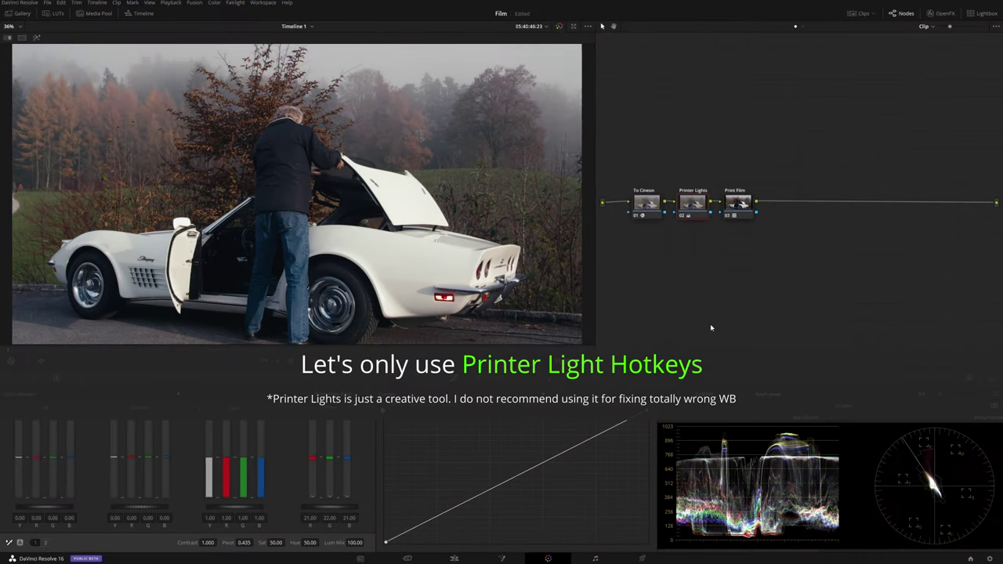
key(KP_7)
key(KP_8)
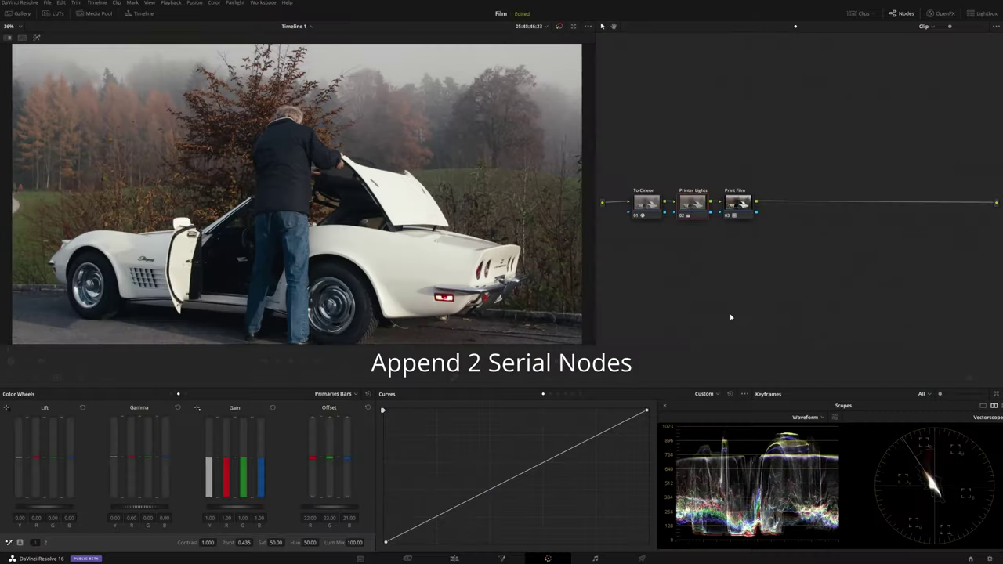
key(alt+s)
key(alt+s)
click(940, 13)
Apply Film Grain to node 05 with opacity 1.000 and expand its advanced controls
scroll(904, 214, down, 3)
scroll(904, 213, down, 3)
scroll(904, 214, down, 3)
drag(879, 293, 811, 208)
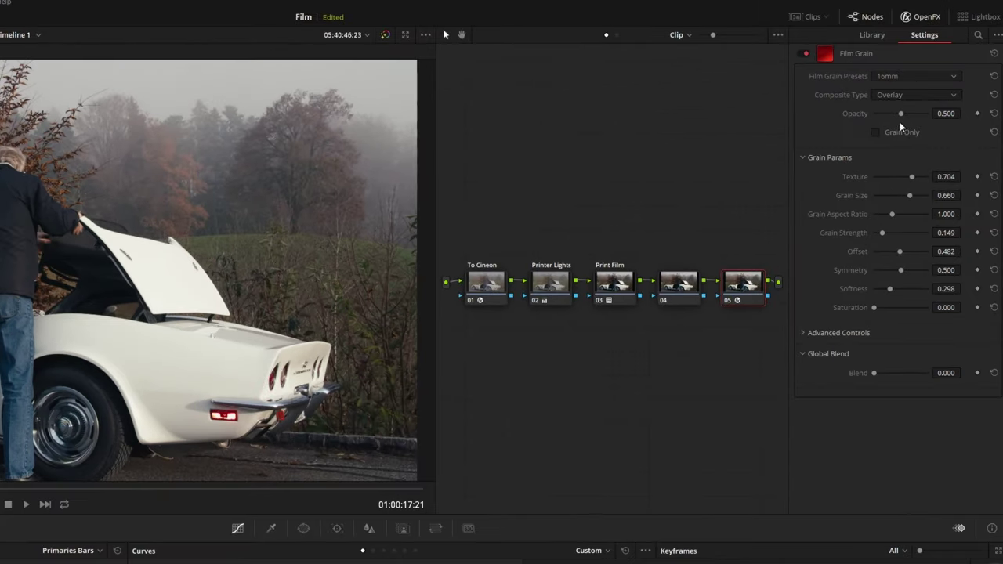
drag(903, 113, 932, 114)
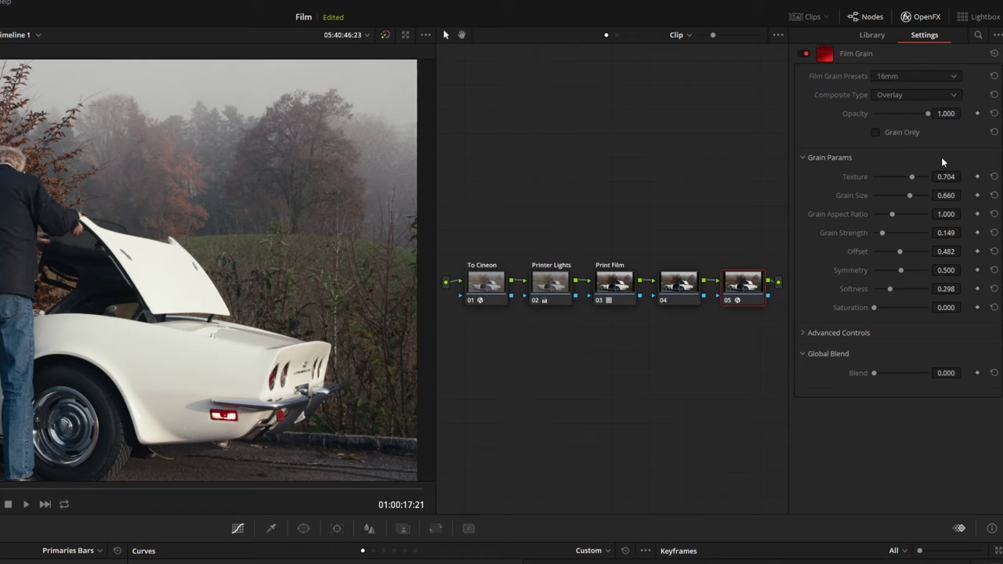
click(802, 333)
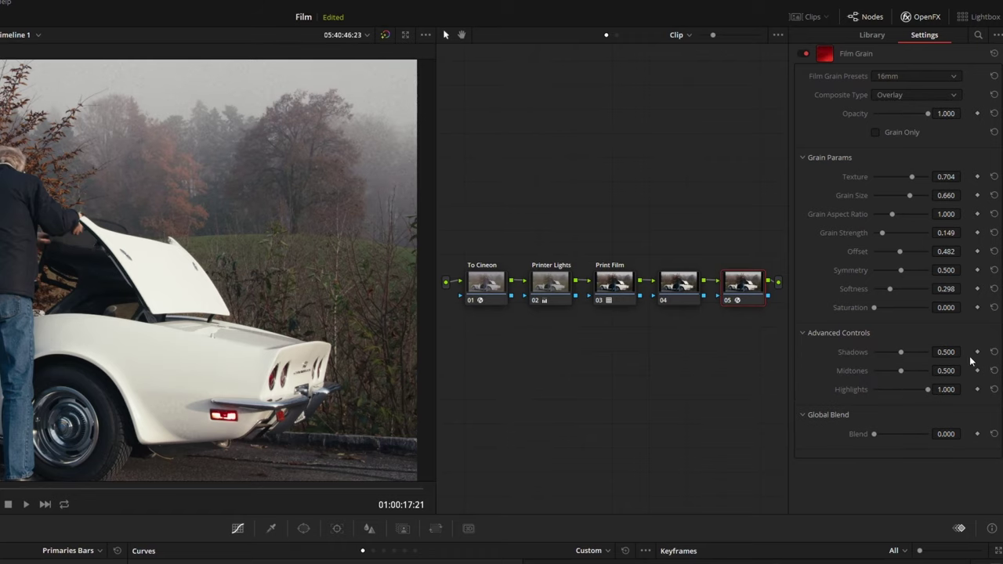
click(907, 17)
Label node 05 'Grain'
right_click(756, 289)
click(775, 306)
text(Grain)
key(Return)
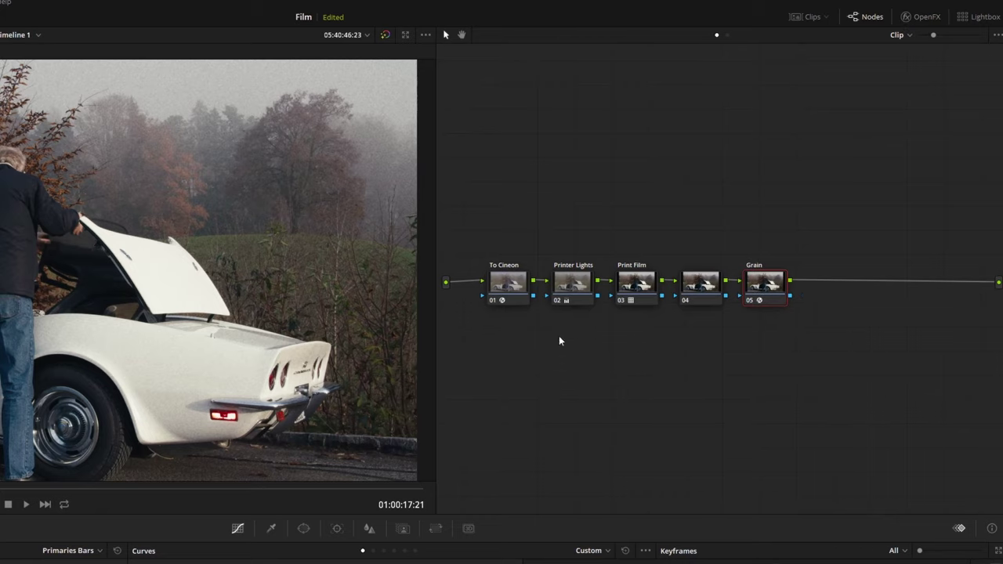
Give node 04, labelled Blur, a small blur radius of about 0.44
scroll(323, 427, up, 3)
drag(323, 427, 209, 433)
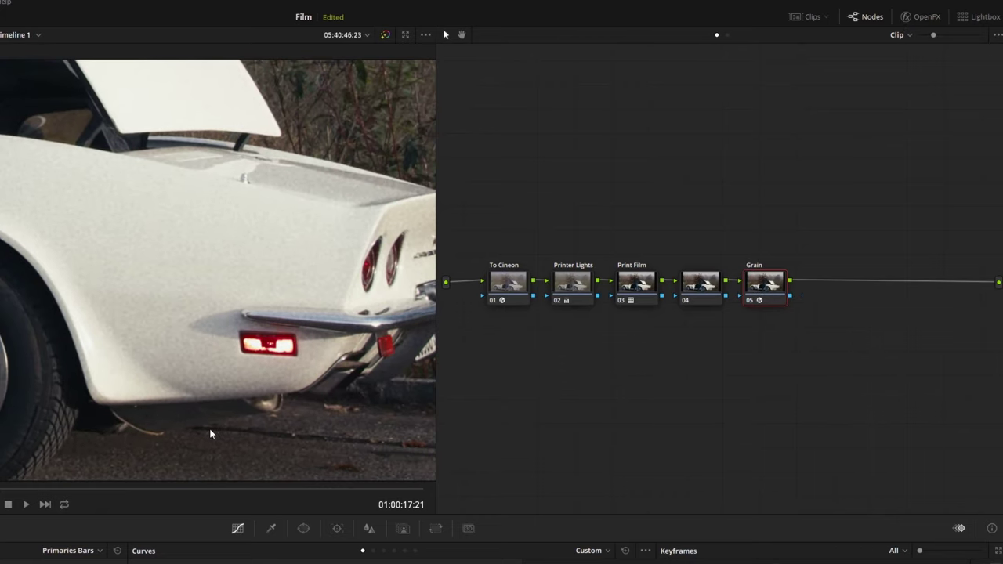
scroll(220, 435, up, 1)
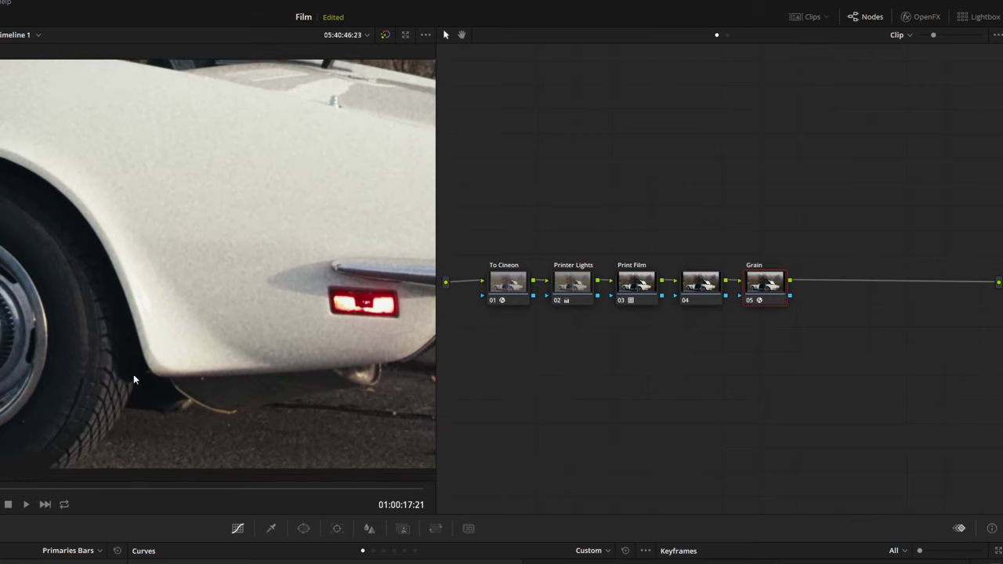
click(712, 289)
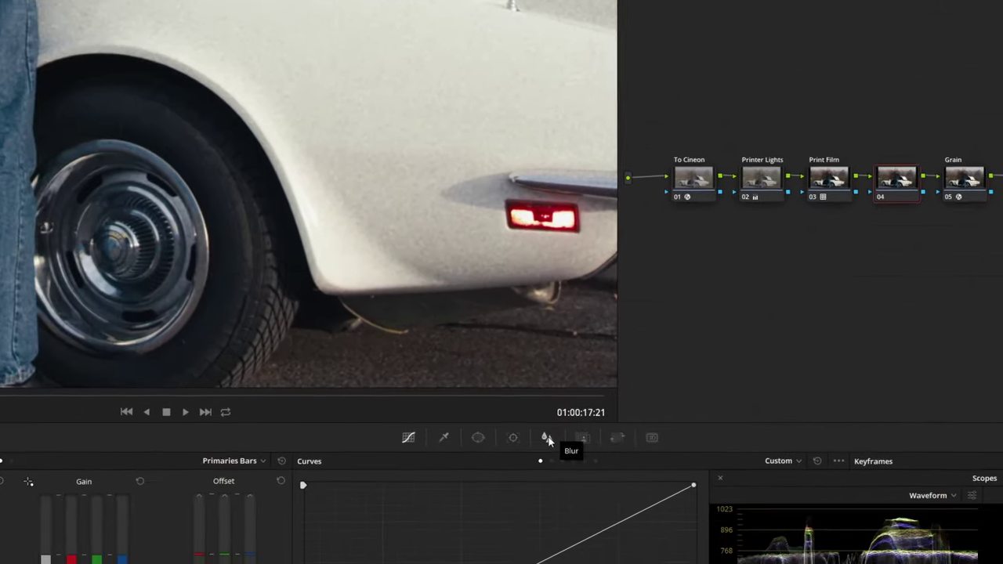
click(369, 528)
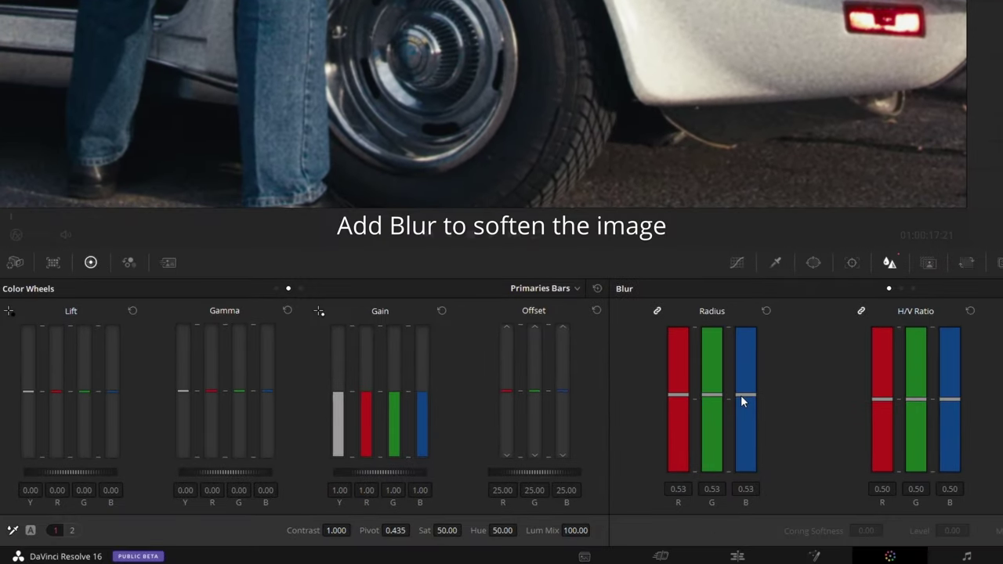
drag(739, 399, 747, 392)
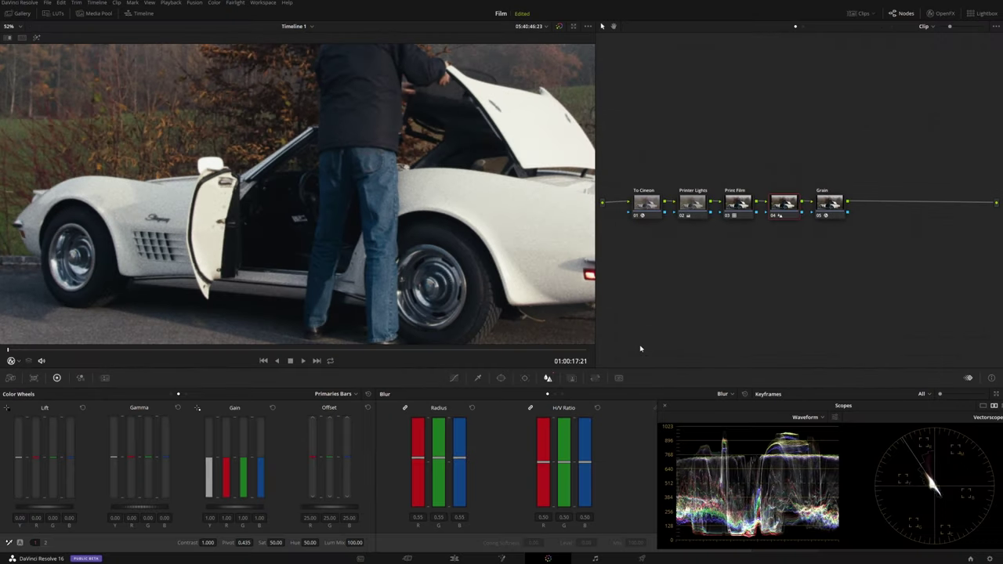
right_click(793, 209)
key(Escape)
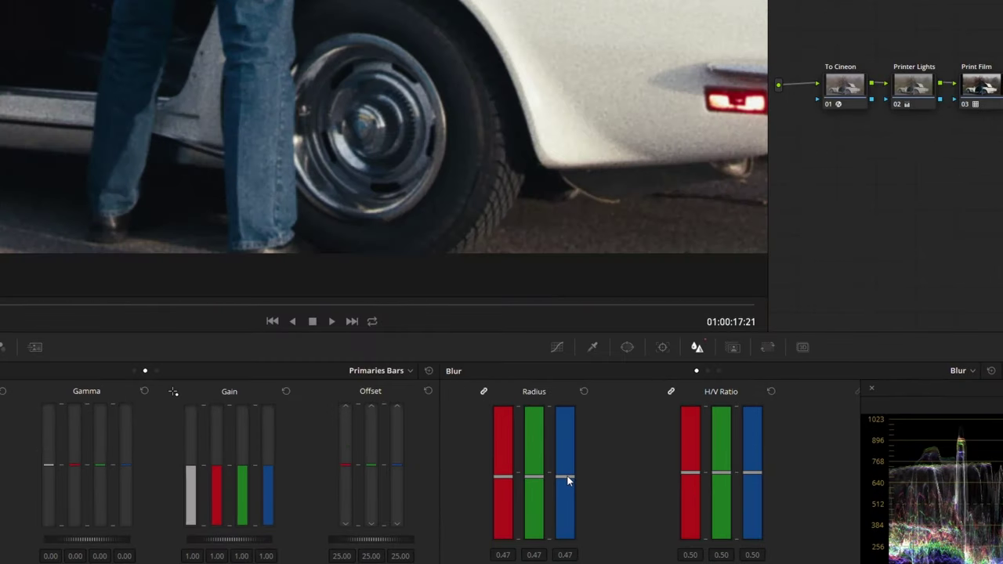
drag(569, 477, 570, 484)
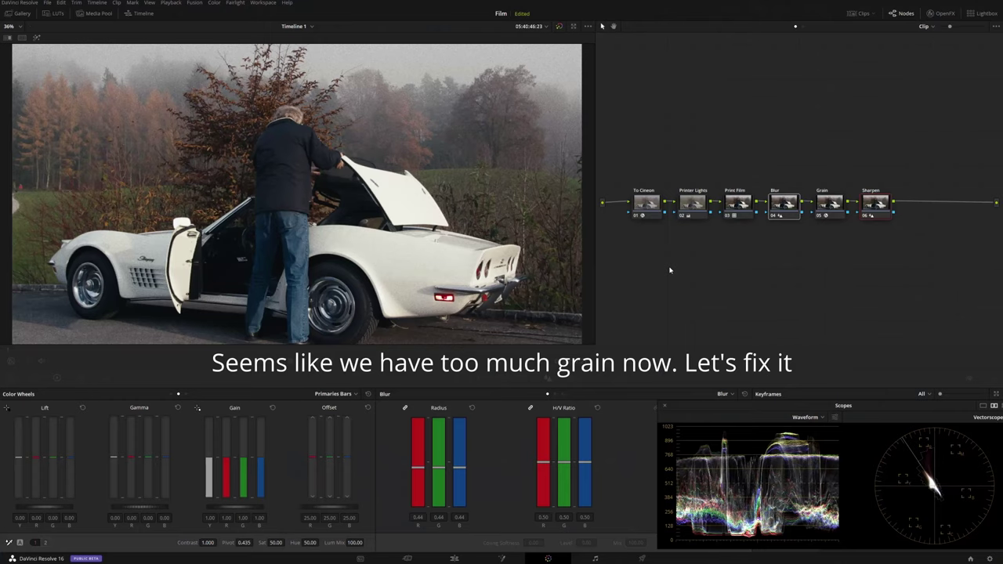
Reduce the Grain node's highlight grain to 0.632
click(830, 206)
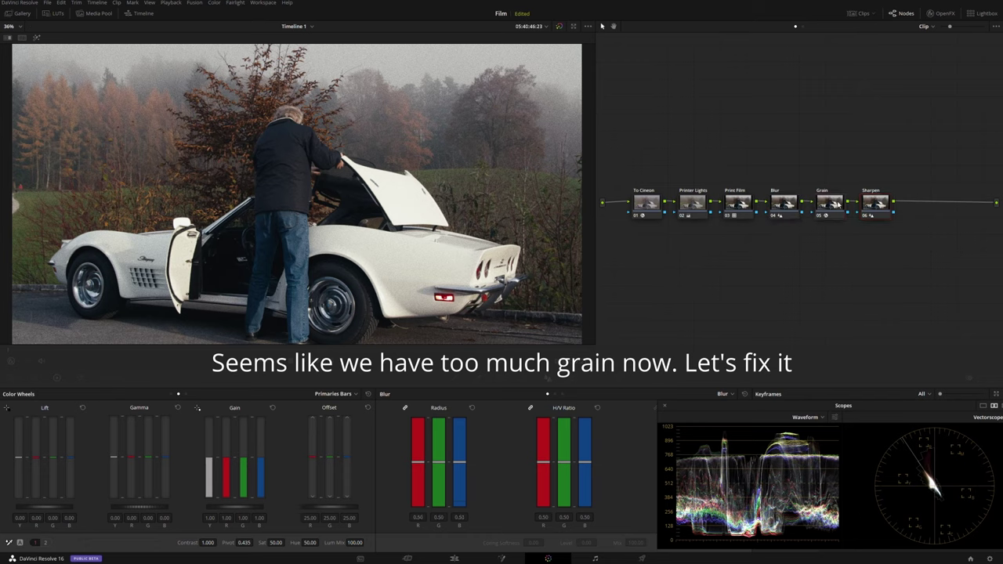
click(940, 14)
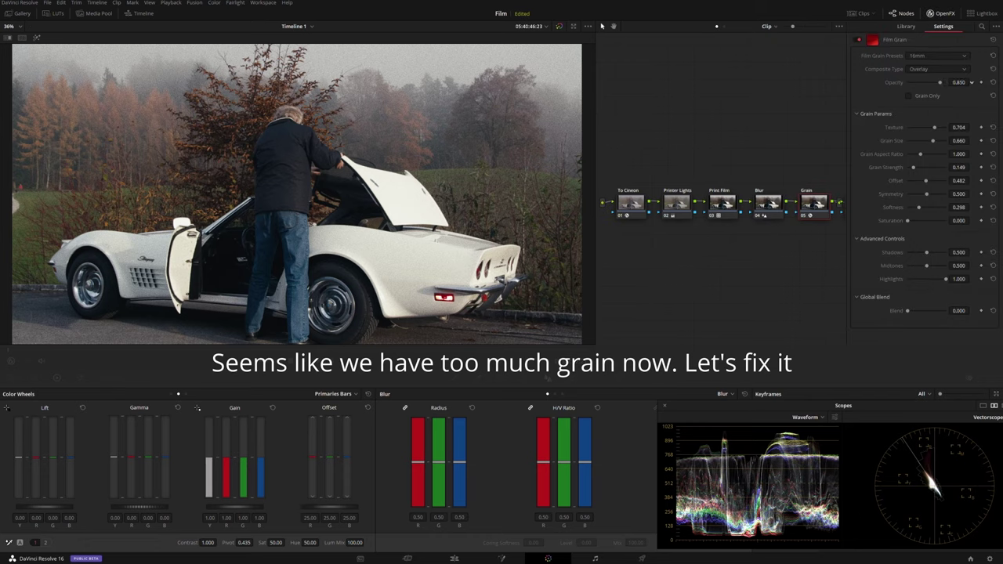
drag(946, 279, 936, 281)
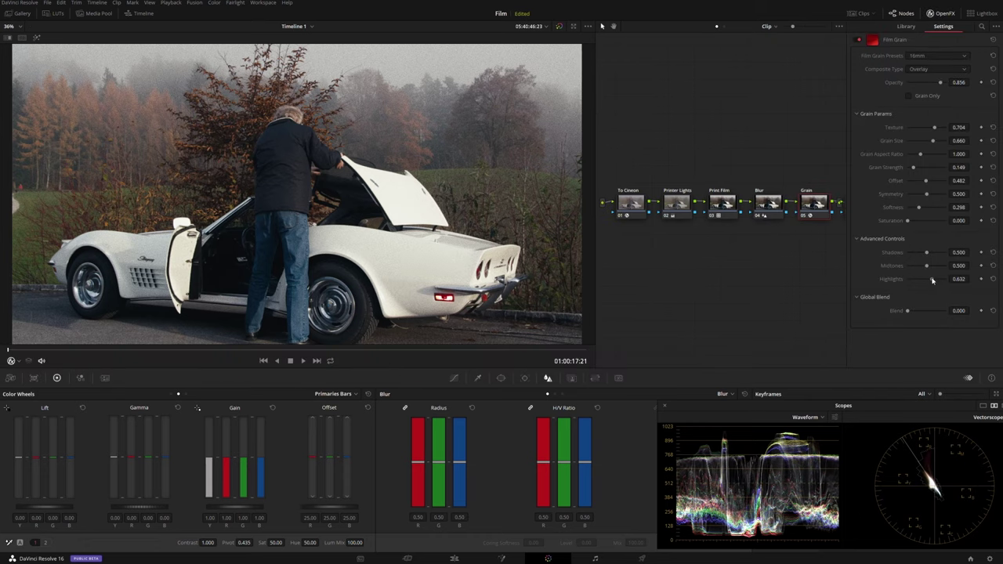
Show the Log colour wheels for the Printer Lights node
click(952, 14)
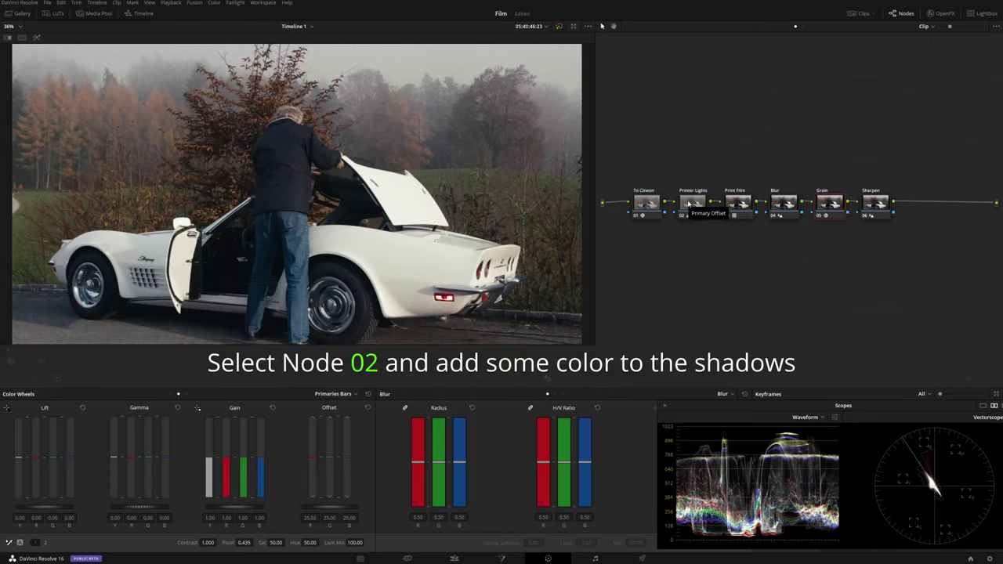
click(688, 208)
click(189, 395)
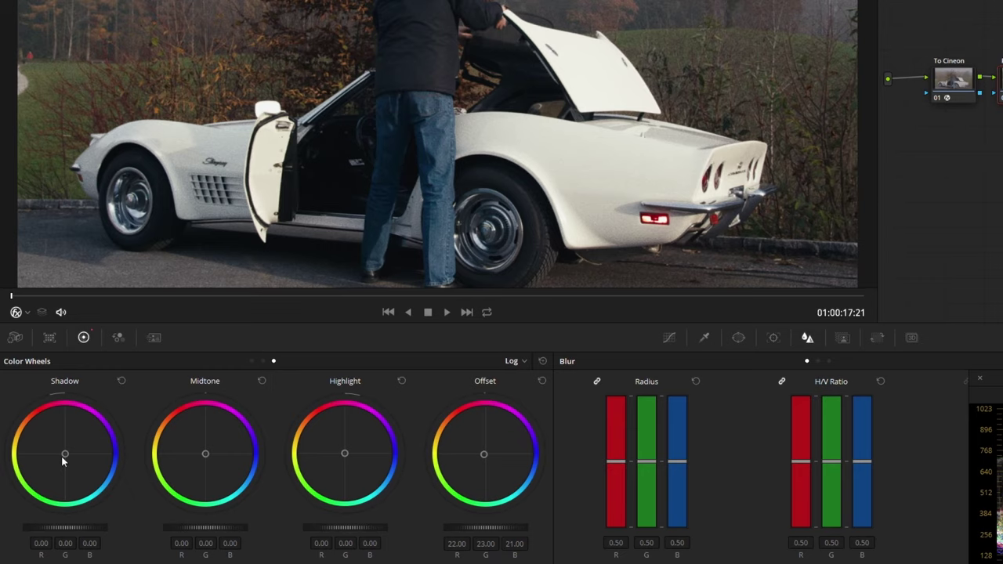
Tint Printer Lights shadows magenta (0.50, -0.18, 0.26) and raise the Blur radius to 0.58
drag(67, 452, 74, 432)
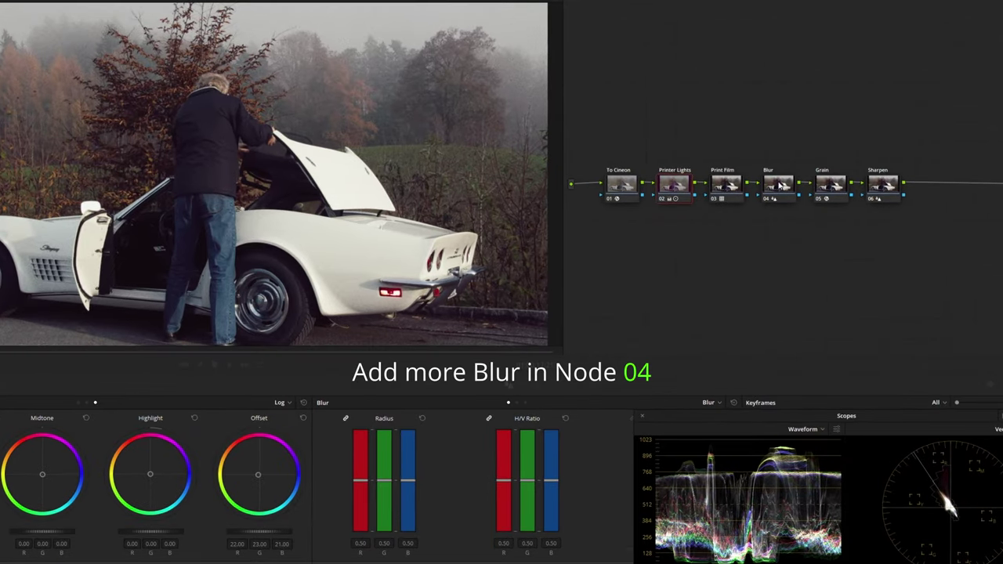
click(779, 186)
drag(406, 480, 407, 480)
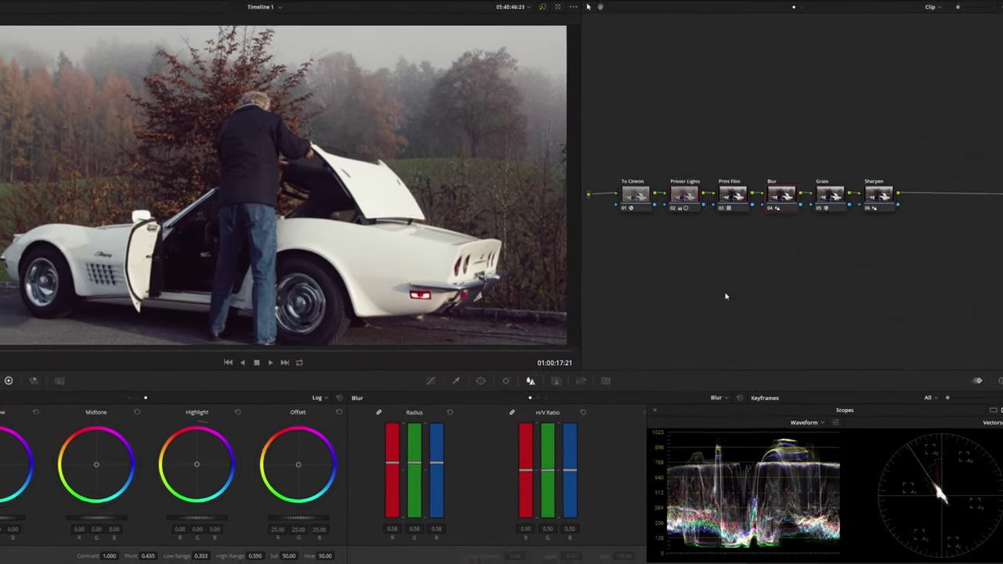
click(831, 203)
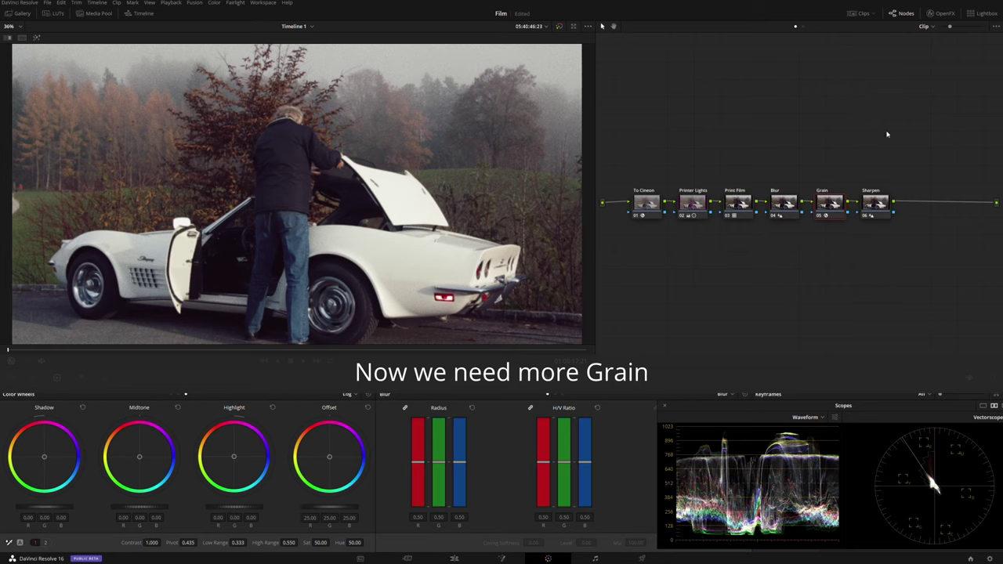
Apply the 8mm 500T preset to the Grain node and lower opacity to about 0.6
click(940, 14)
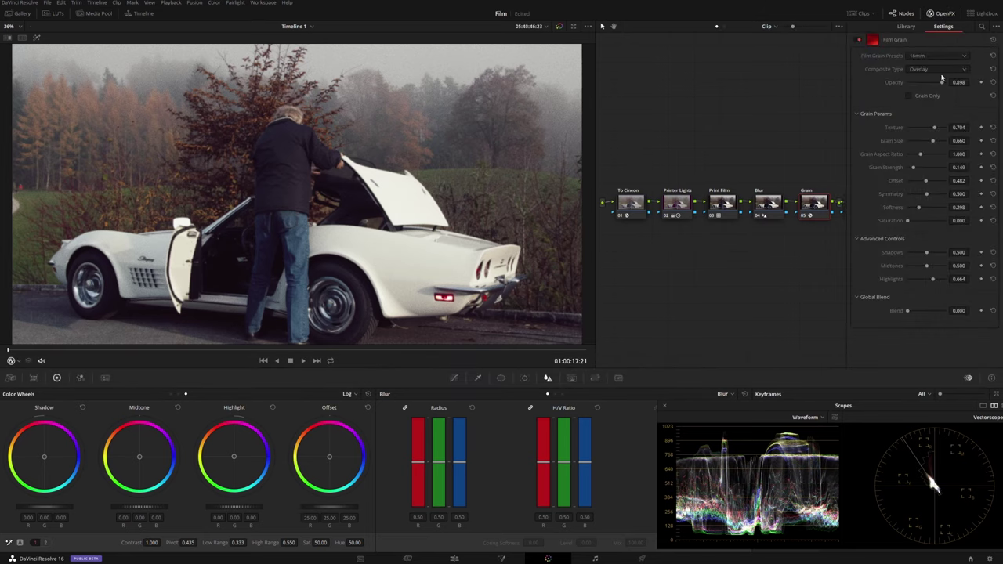
click(960, 56)
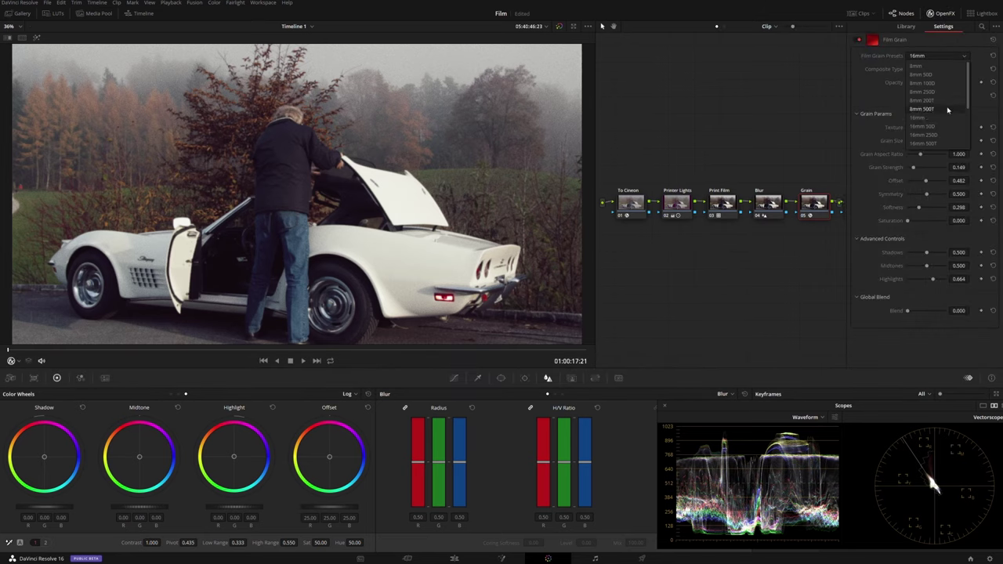
click(948, 109)
drag(948, 83, 931, 87)
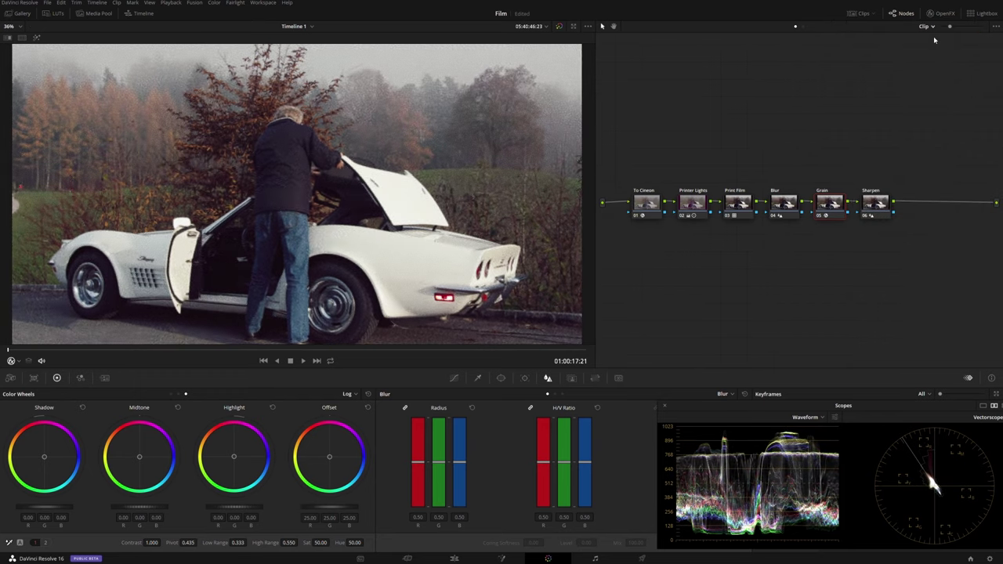
Disable the Sharpen node, shift the Printer Lights shadows toward red, and add a serial node
click(871, 205)
key(ctrl+d)
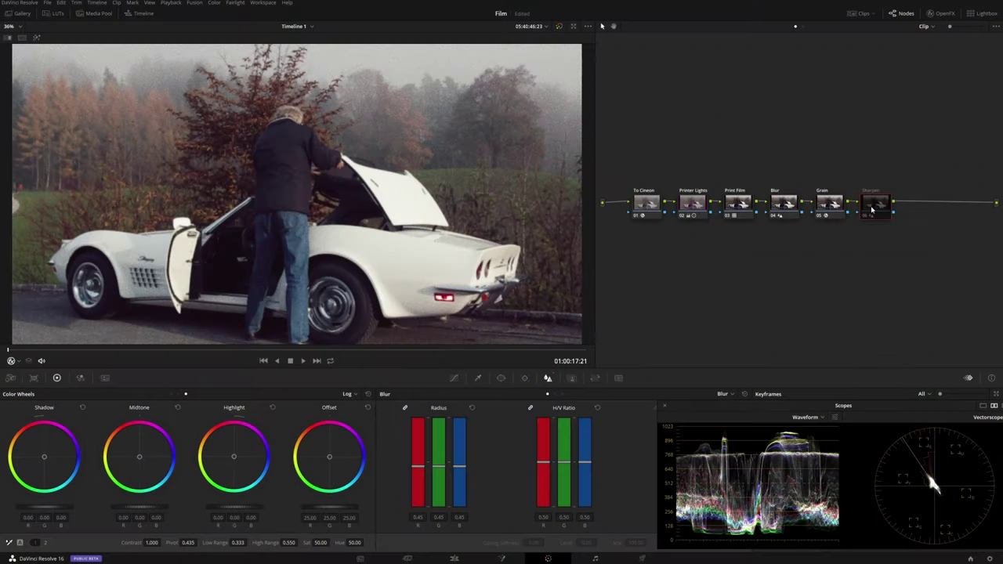
click(696, 206)
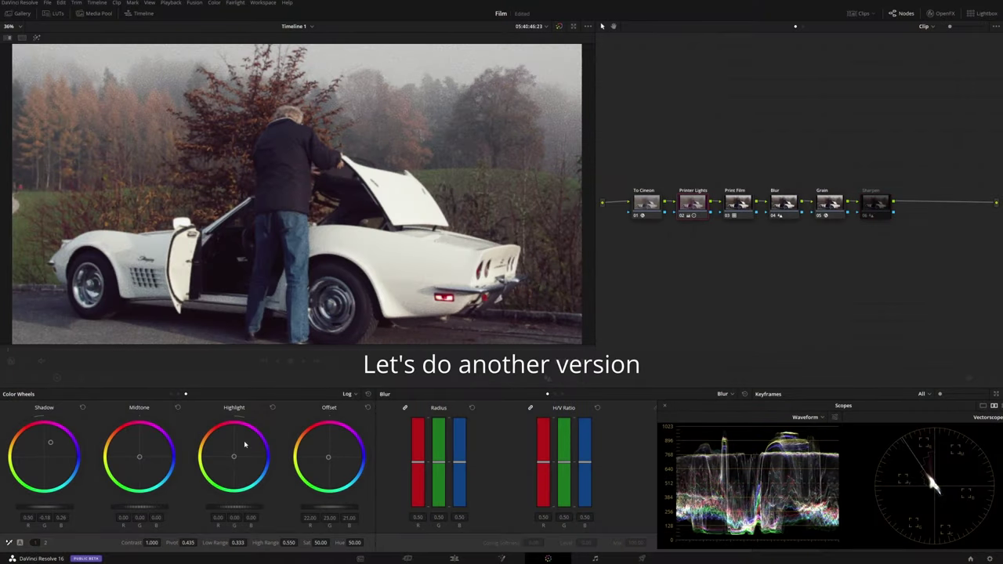
drag(50, 442, 38, 438)
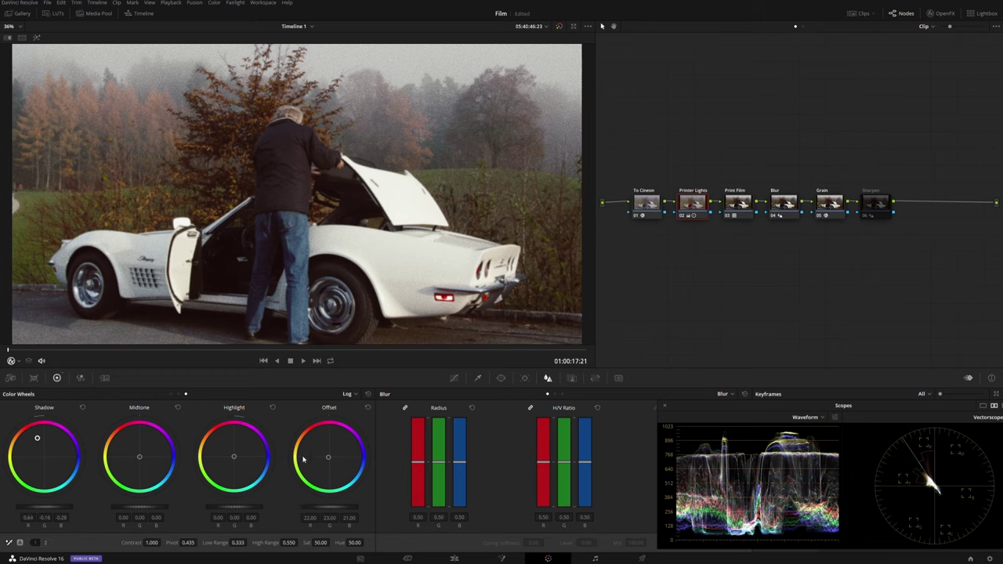
key(alt+s)
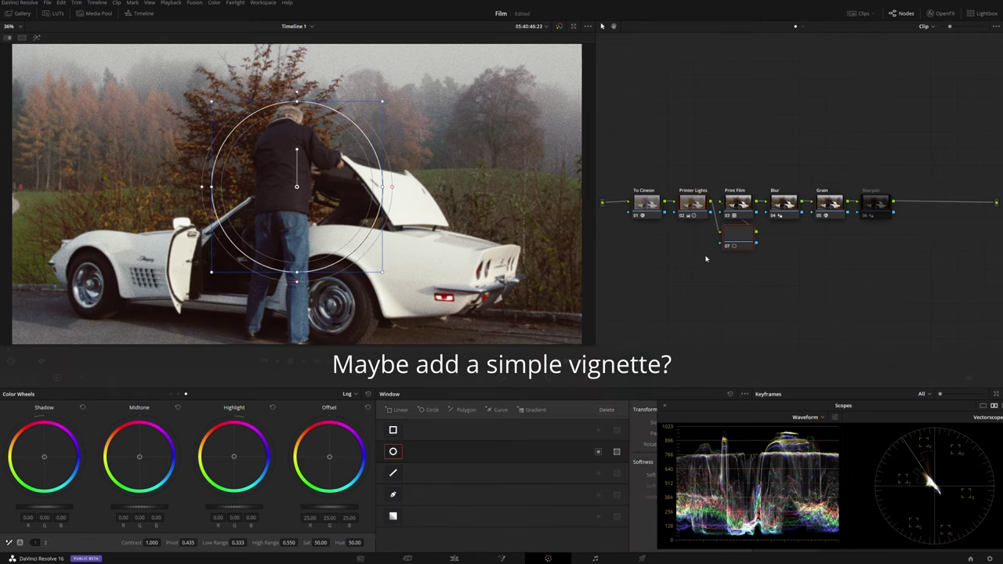
Place node 07 after Printer Lights in a single chain and label it Vignette
drag(734, 233, 717, 270)
right_click(668, 268)
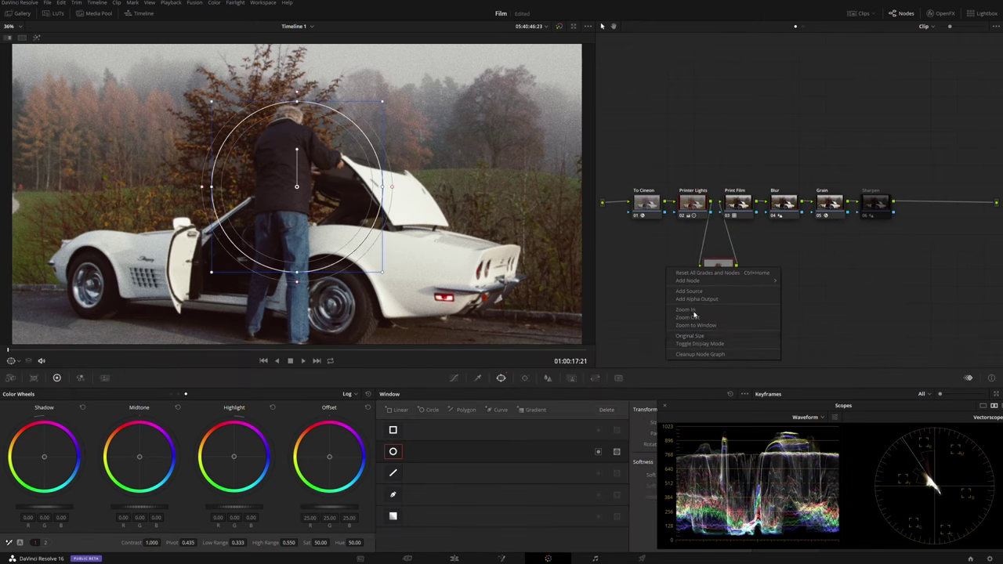
click(701, 355)
right_click(746, 205)
click(776, 220)
text(Vignette)
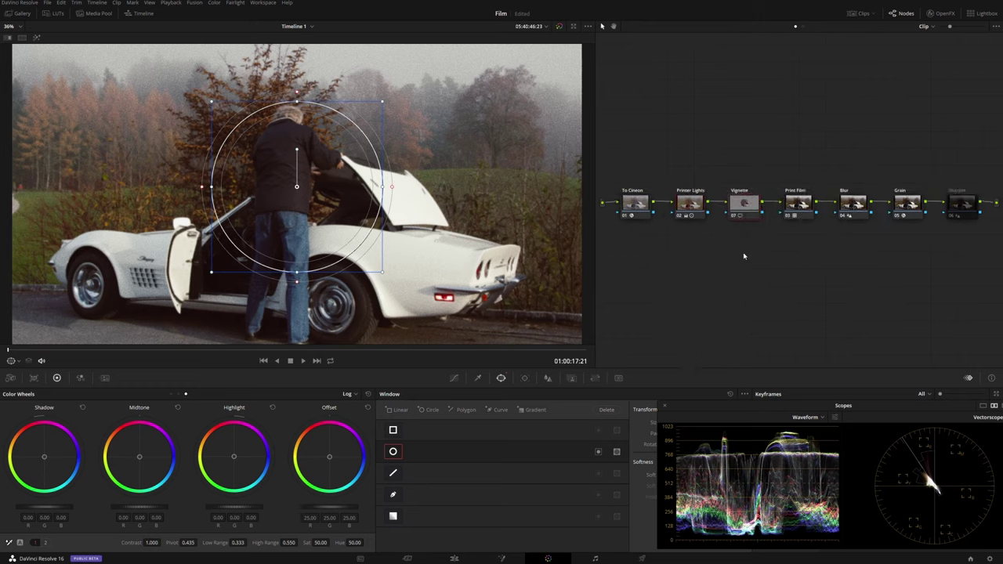
Stretch the circular window into a wide oval, invert it, and lower Offset to darken outside
drag(395, 203, 532, 219)
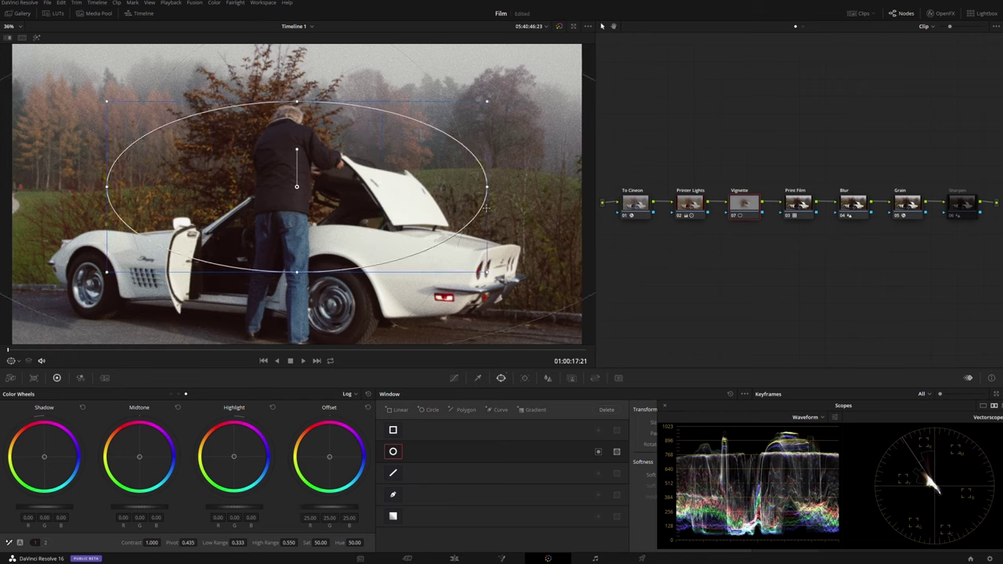
click(599, 454)
click(178, 394)
key(KP_Subtract)
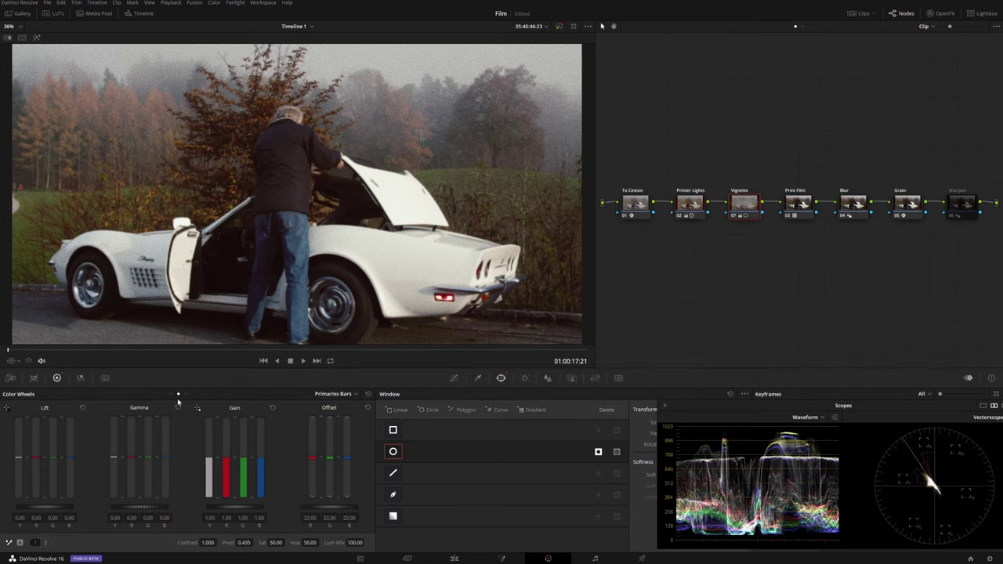